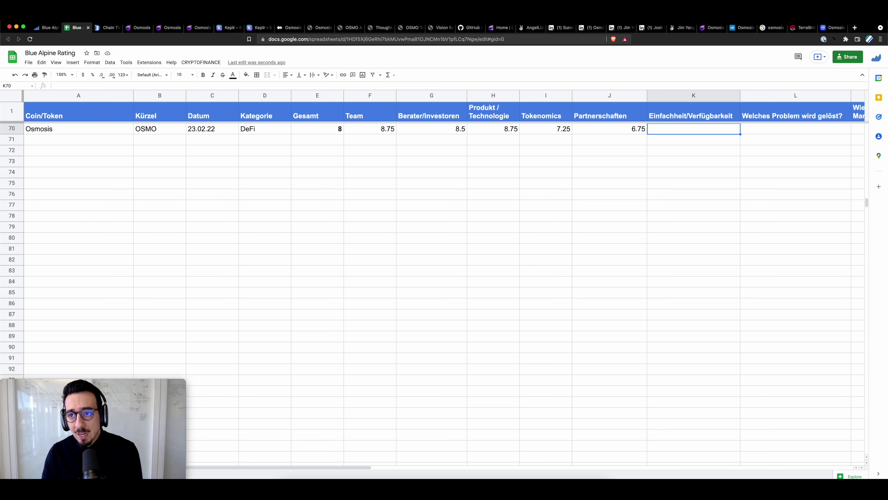
- Switch to the CoinMarketCap page for Osmosis and examine which exchanges and trading pairs its market list offers
{"action": "left_click", "coordinate": [830, 28]}
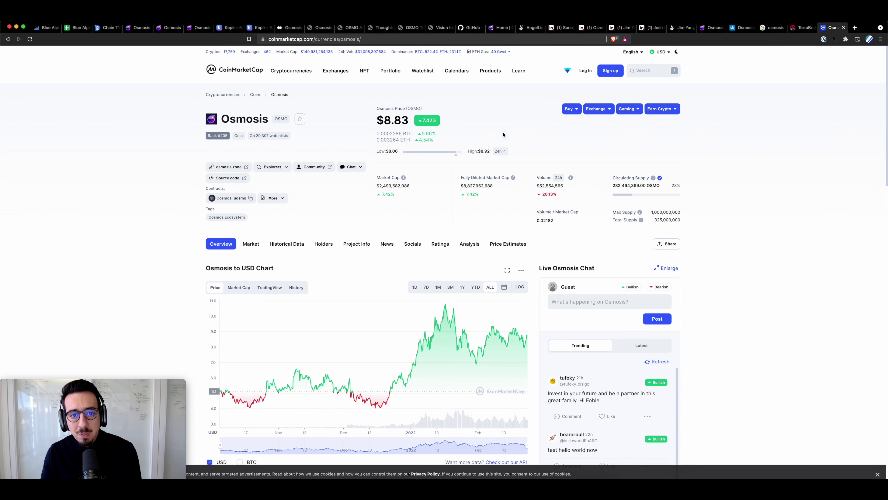
{"action": "left_click", "coordinate": [251, 245]}
{"action": "scroll", "coordinate": [178, 234], "scroll_direction": "down", "scroll_amount": 3}
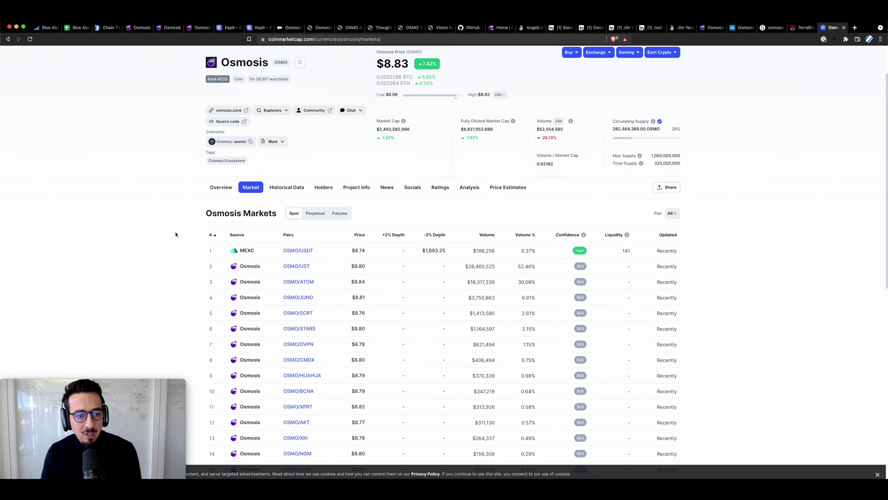
{"action": "scroll", "coordinate": [175, 234], "scroll_direction": "down", "scroll_amount": 2}
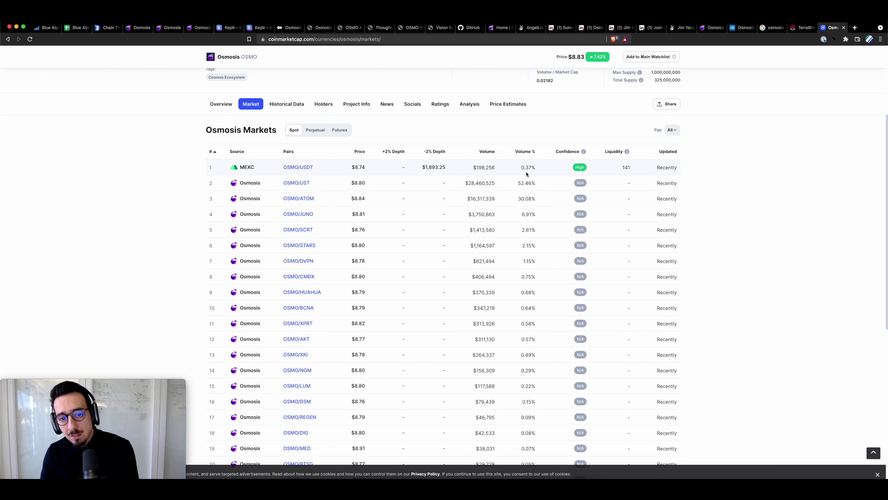
{"action": "scroll", "coordinate": [300, 210], "scroll_direction": "down", "scroll_amount": 2}
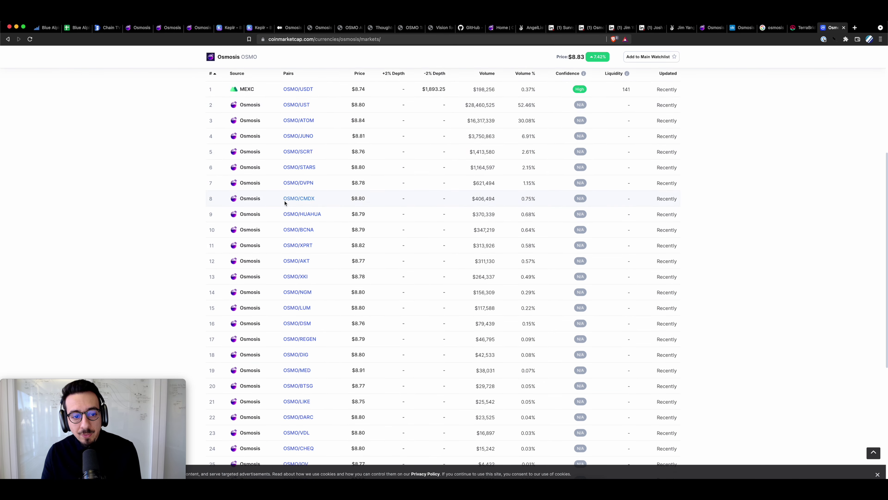
{"action": "scroll", "coordinate": [284, 198], "scroll_direction": "down", "scroll_amount": 4}
{"action": "scroll", "coordinate": [293, 291], "scroll_direction": "up", "scroll_amount": 2}
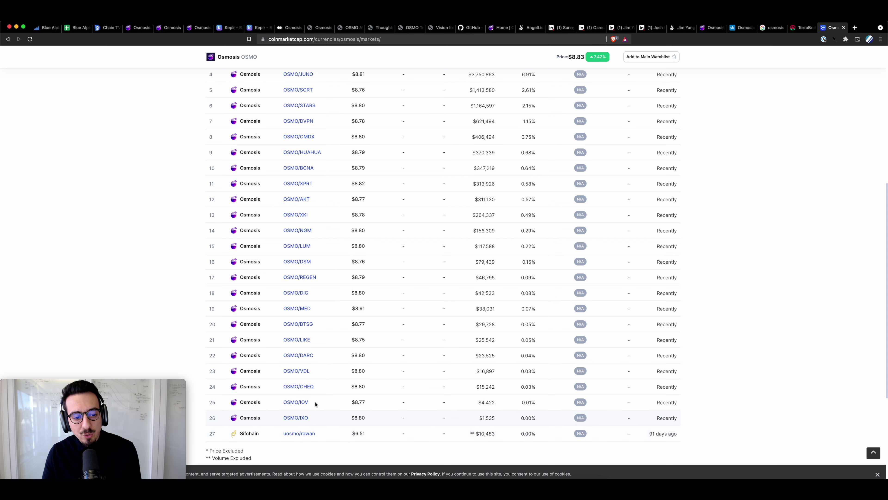
{"action": "scroll", "coordinate": [317, 374], "scroll_direction": "up", "scroll_amount": 4}
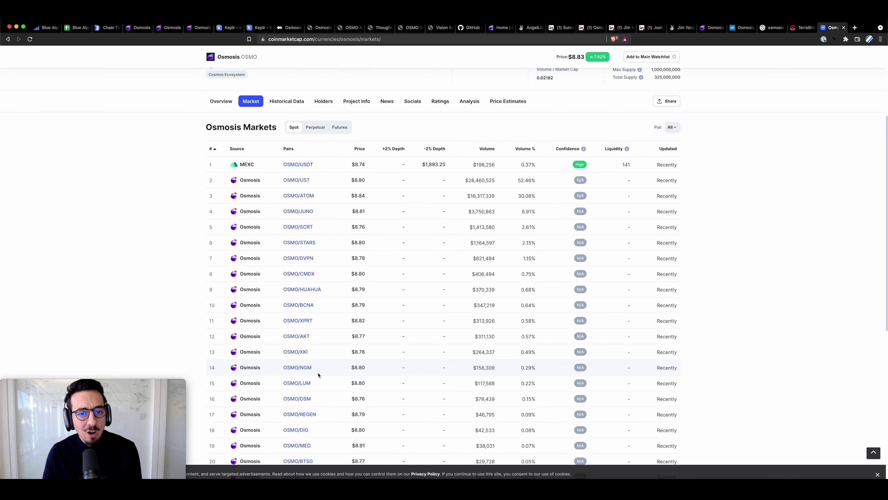
{"action": "scroll", "coordinate": [318, 375], "scroll_direction": "down", "scroll_amount": 8}
{"action": "scroll", "coordinate": [317, 374], "scroll_direction": "up", "scroll_amount": 12}
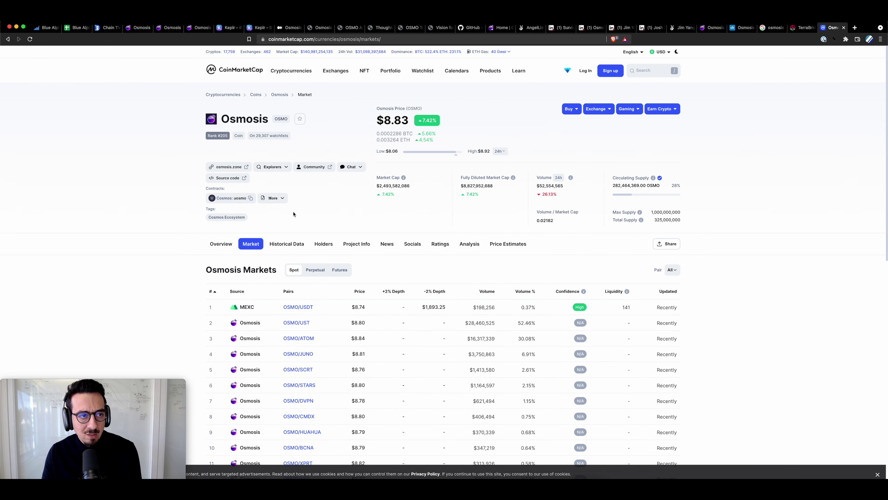
- Return to the Blue Alpine Rating sheet and enter 7.25 as Osmosis's Einfachheit/Verfügbarkeit score in K70
{"action": "left_click", "coordinate": [76, 27]}
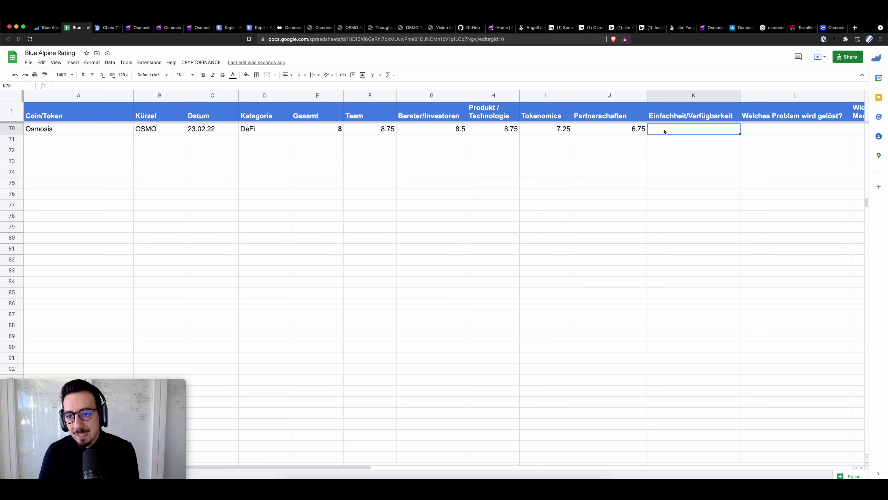
{"action": "type", "text": "7.25"}
{"action": "key", "text": "Return"}
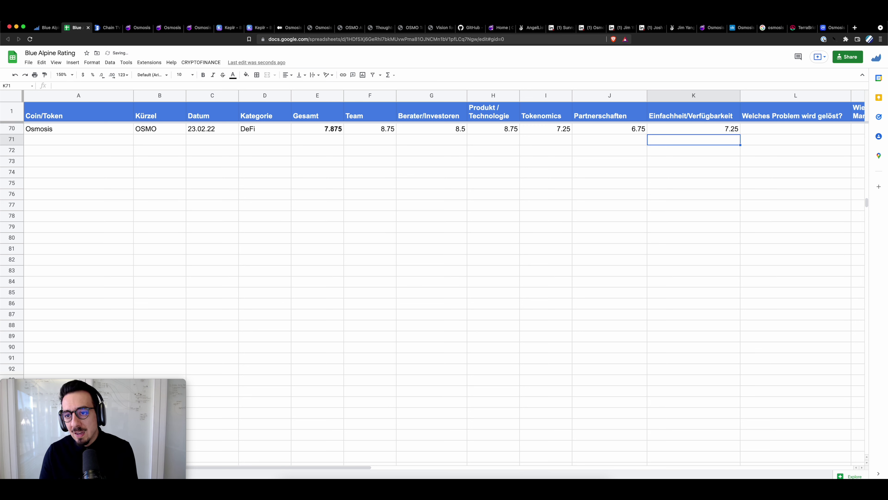
- Review Osmosis's overall Gesamt rating and the individual category scores behind it in row 70
{"action": "left_click", "coordinate": [751, 129]}
{"action": "left_click", "coordinate": [312, 133]}
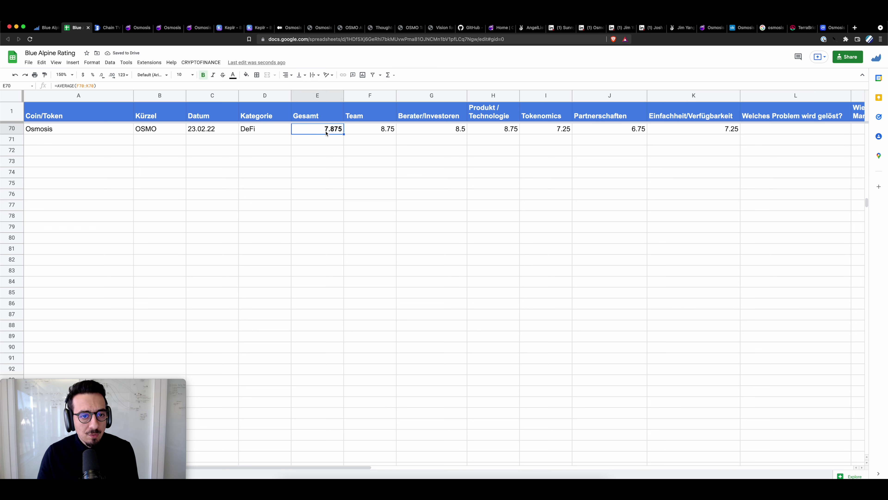
{"action": "left_click_drag", "start_coordinate": [372, 135], "coordinate": [506, 130]}
{"action": "left_click", "coordinate": [559, 129]}
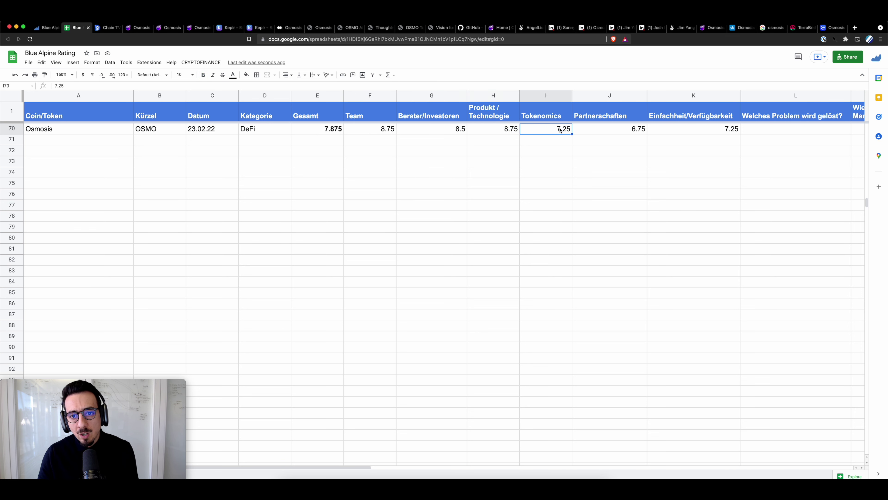
{"action": "left_click_drag", "start_coordinate": [560, 130], "coordinate": [675, 131]}
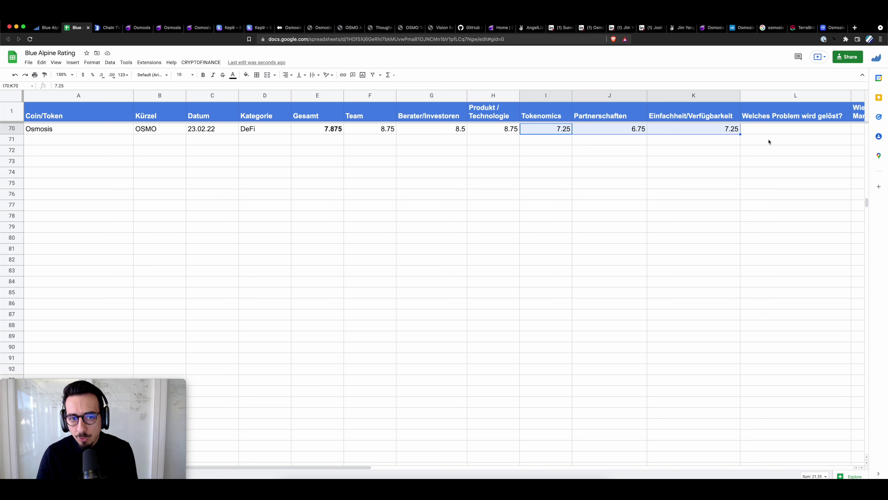
- Answer "Welches Problem wird gelöst?" for Osmosis in L70 with "AMM auf Cosmos, sowie Flexibilität im AMM Bereich"
{"action": "left_click", "coordinate": [807, 133]}
{"action": "double_click", "coordinate": [806, 132]}
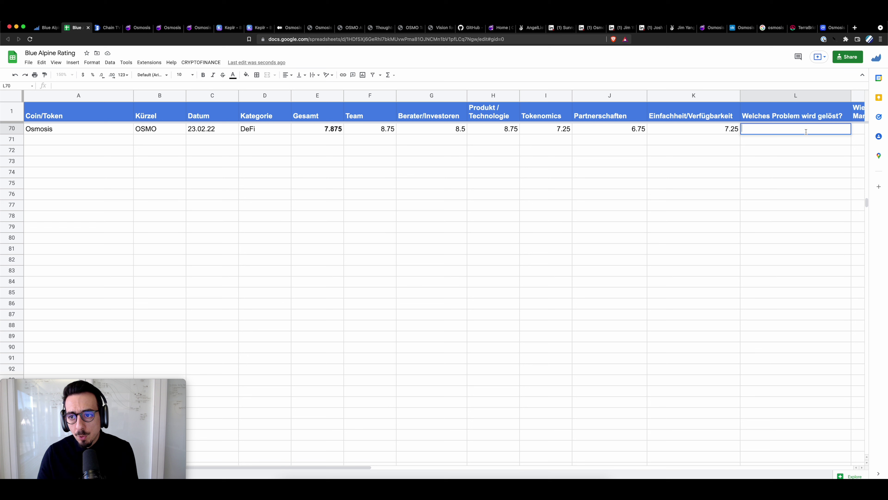
{"action": "type", "text": "AMM auf Cosmos, sowie Fele"}
{"action": "key", "text": "BackSpace"}
{"action": "key", "text": "BackSpace"}
{"action": "key", "text": "BackSpace"}
{"action": "type", "text": "lexibilität im AMM Bereich"}
{"action": "key", "text": "Return"}
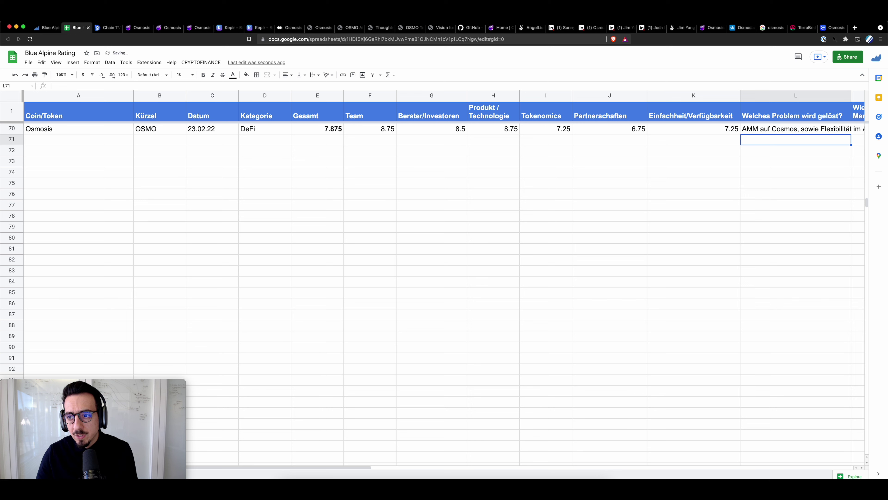
- Turn on text wrapping for cells L70:N70 in the Osmosis row
{"action": "left_click", "coordinate": [858, 128]}
{"action": "left_click", "coordinate": [724, 136]}
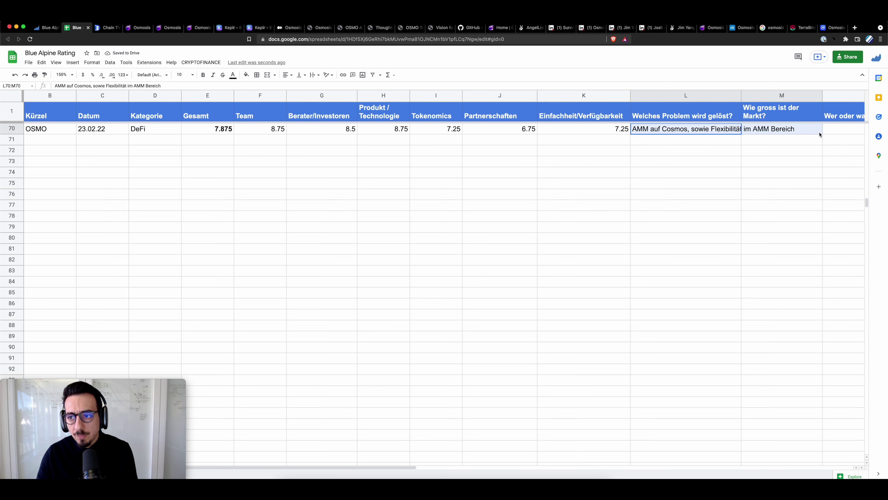
{"action": "left_click", "coordinate": [839, 134], "text": "shift"}
{"action": "left_click", "coordinate": [314, 74]}
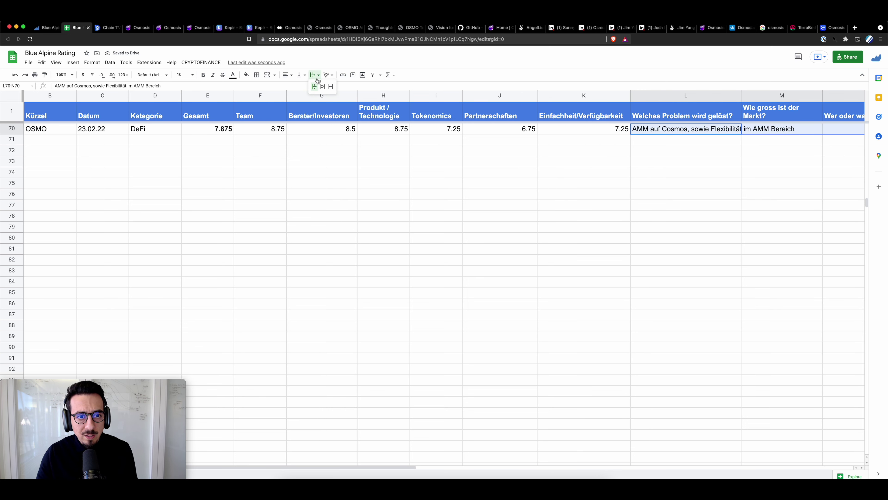
{"action": "left_click", "coordinate": [321, 86]}
{"action": "left_click", "coordinate": [685, 170]}
{"action": "left_click", "coordinate": [762, 138]}
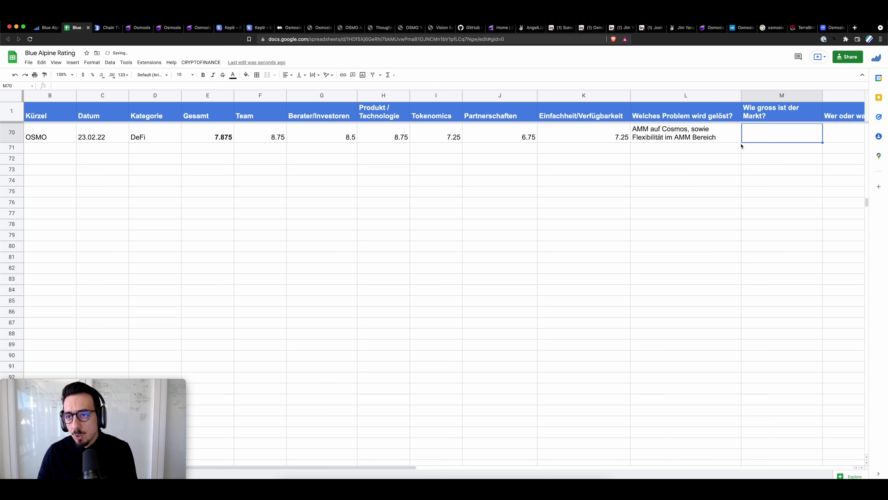
- Switch to DeFi Llama and check the total value locked across all of DeFi on its overview page
{"action": "left_click", "coordinate": [108, 28]}
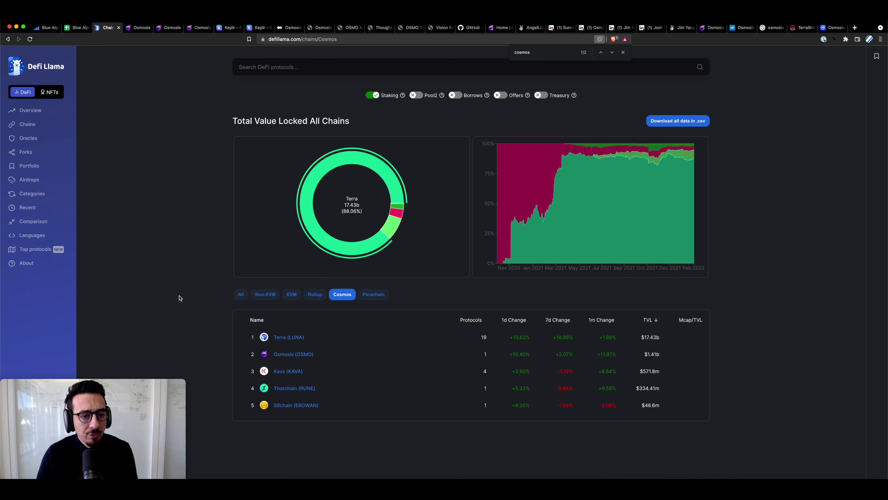
{"action": "left_click", "coordinate": [28, 126]}
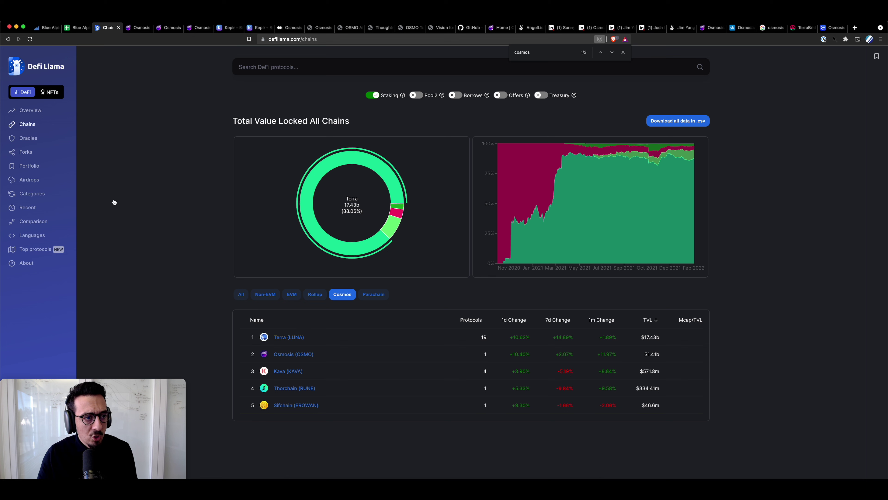
{"action": "left_click", "coordinate": [35, 111]}
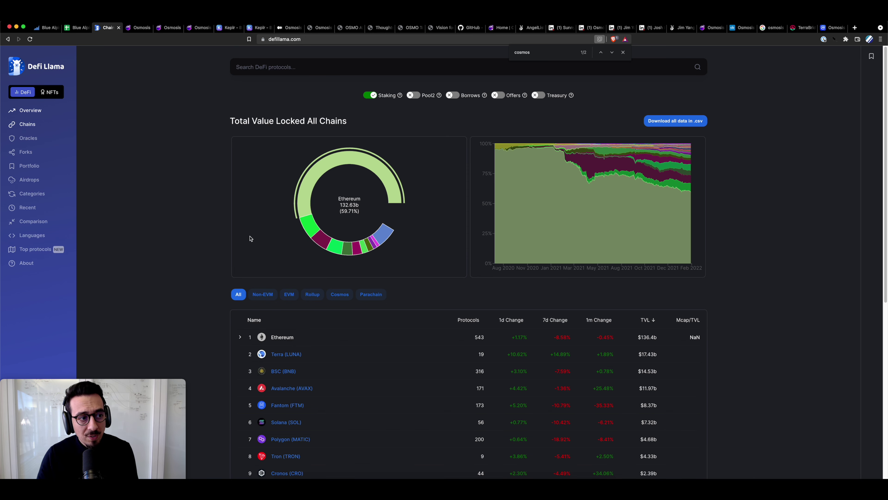
{"action": "left_click_drag", "start_coordinate": [247, 109], "coordinate": [292, 109]}
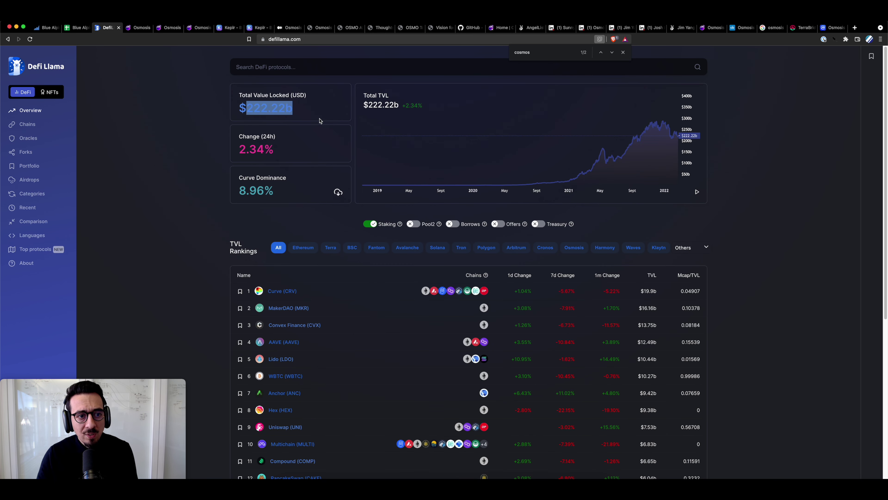
{"action": "left_click", "coordinate": [215, 159]}
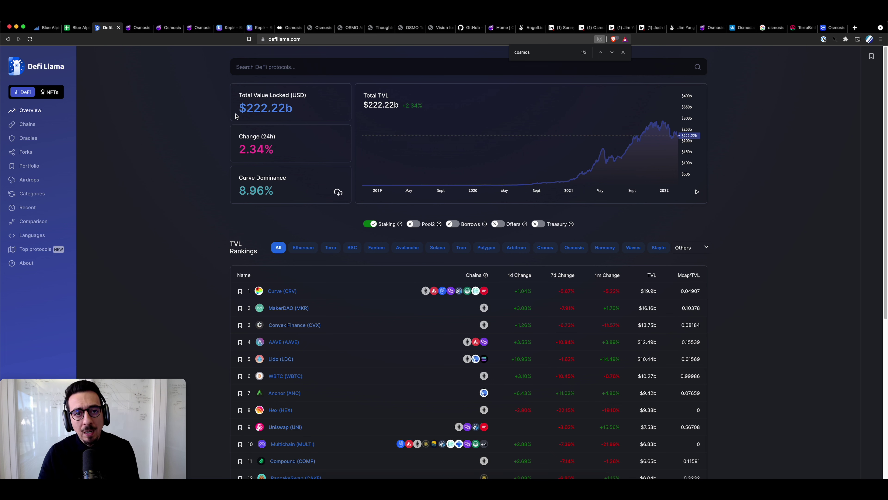
{"action": "key", "text": "Escape"}
- Return to the rating sheet and enter "150 Mrd. USD" as Osmosis's market size in M70
{"action": "left_click", "coordinate": [74, 28]}
{"action": "double_click", "coordinate": [759, 140]}
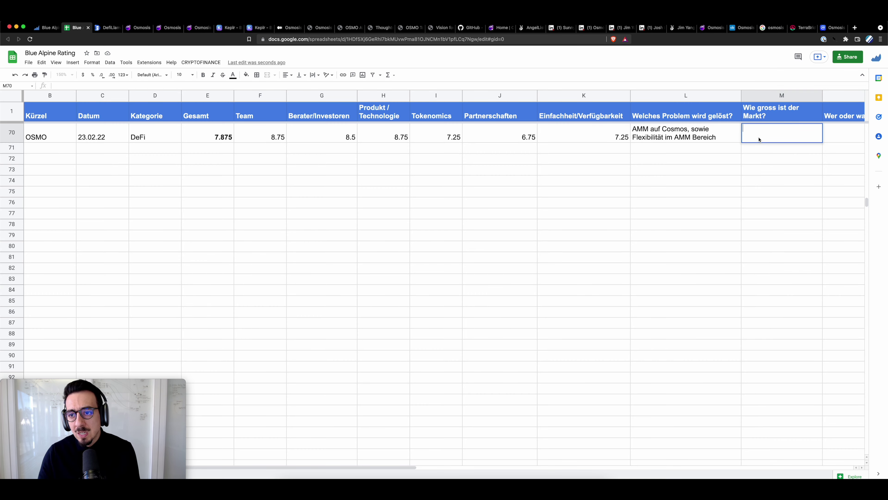
{"action": "type", "text": "150 Mrd. USD"}
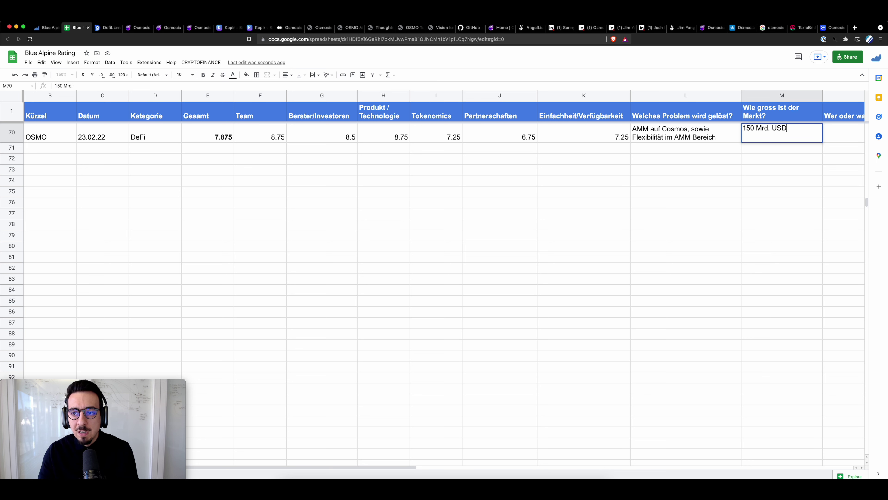
{"action": "key", "text": "Return"}
- List Osmosis's competitors in N70 as "Uniswap, Raydium, Astro (LUNA)"
{"action": "left_click", "coordinate": [844, 133]}
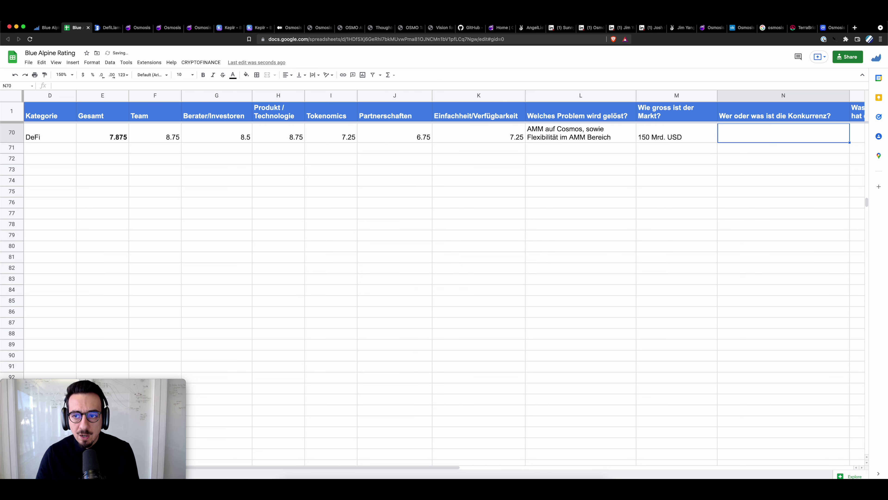
{"action": "double_click", "coordinate": [764, 137]}
{"action": "type", "text": "U"}
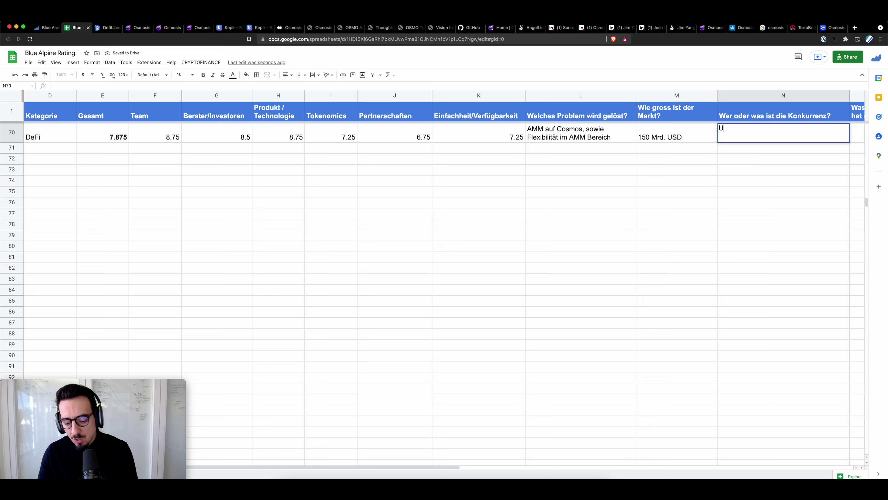
{"action": "type", "text": "niswap, Raydi"}
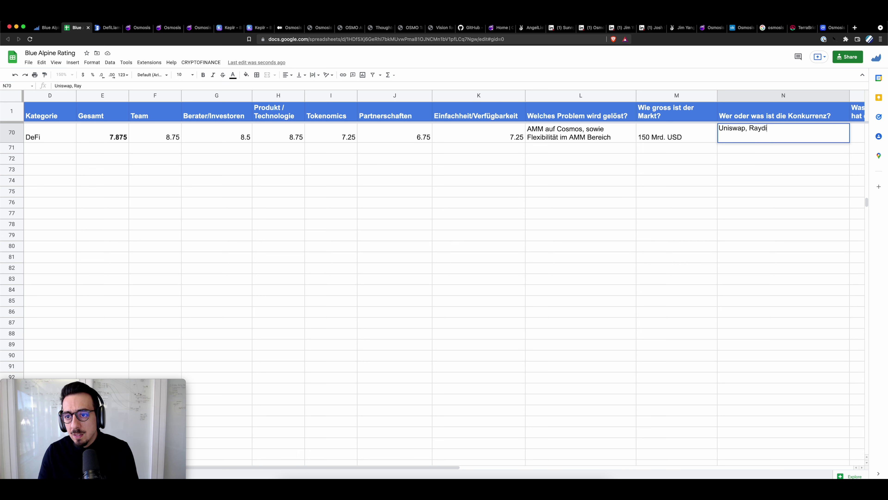
{"action": "type", "text": "um, A"}
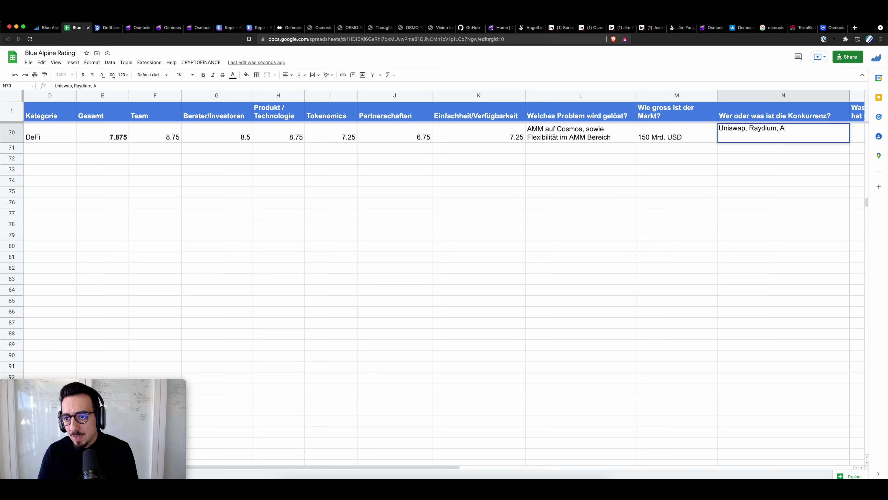
{"action": "type", "text": "stro"}
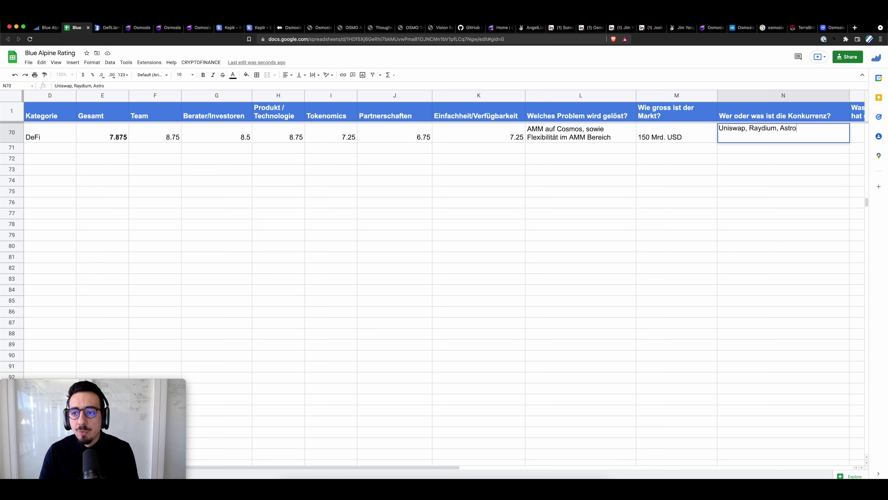
{"action": "type", "text": " (LUNA)"}
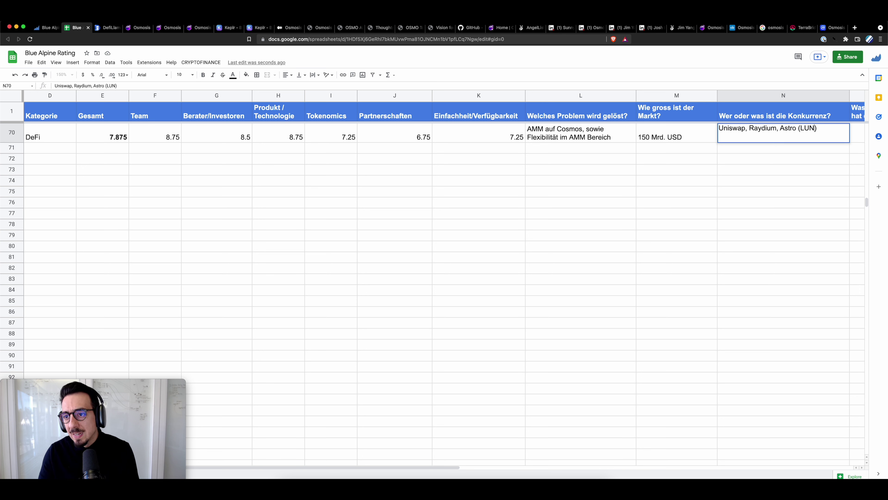
{"action": "key", "text": "Return"}
- Correct the competitor name "Astro" to "Astroport" in N70
{"action": "left_click", "coordinate": [783, 133]}
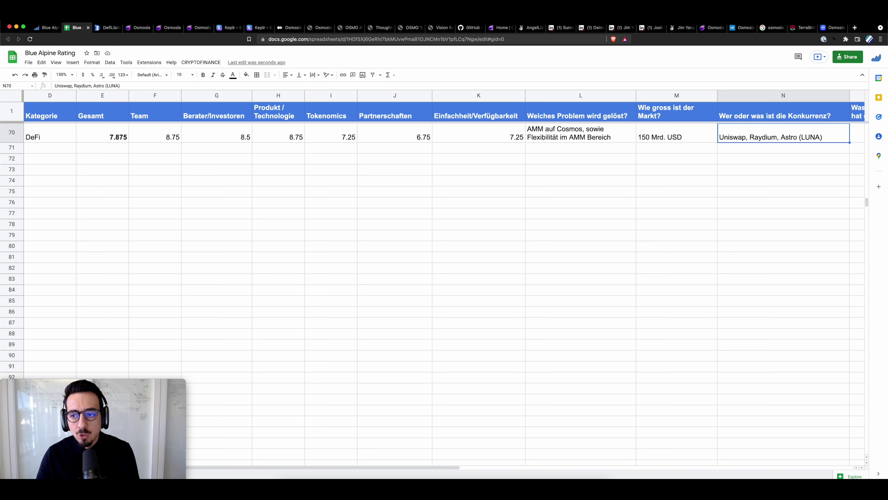
{"action": "double_click", "coordinate": [806, 135]}
{"action": "type", "text": "p"}
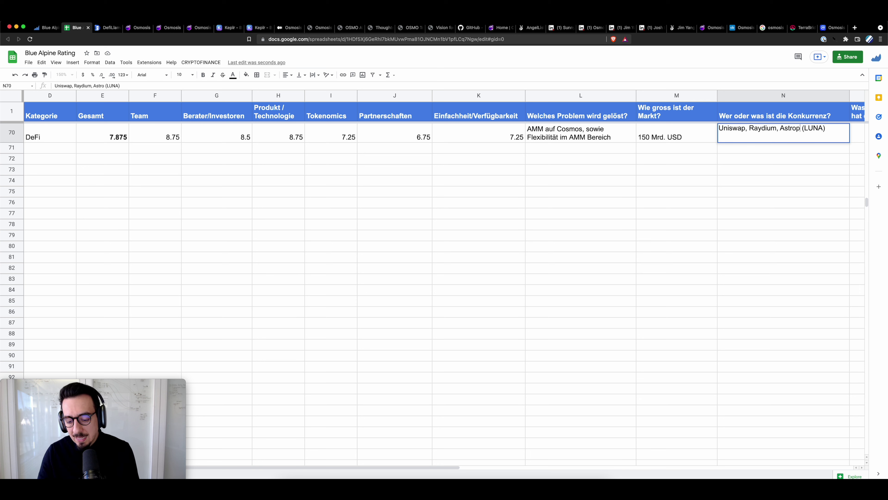
{"action": "type", "text": "ort"}
{"action": "key", "text": "Return"}
{"action": "key", "text": "Up"}
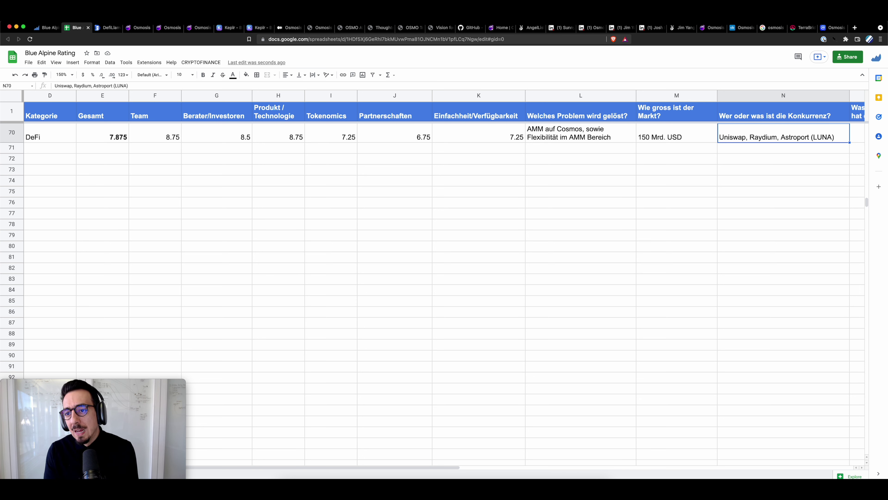
- Add the blockchains "(ETH)" after Uniswap and "(SOL)" after Raydium in the competitor list in N70
{"action": "double_click", "coordinate": [769, 138]}
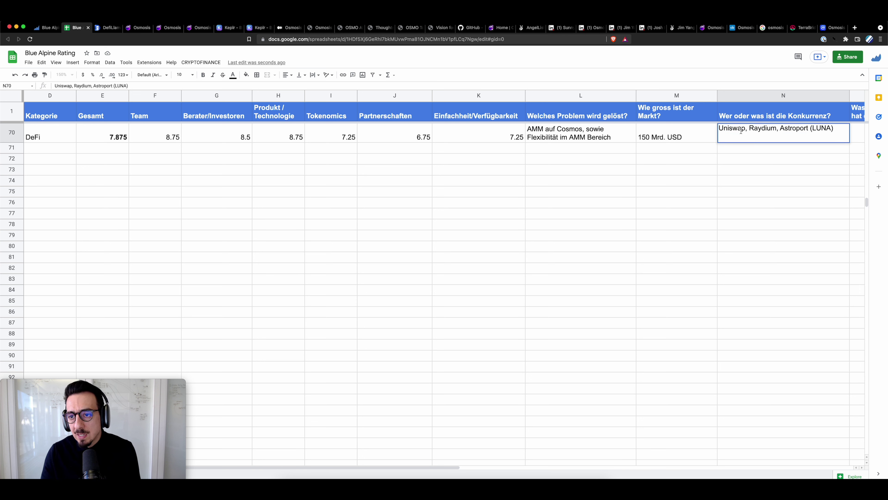
{"action": "type", "text": "(ETH),"}
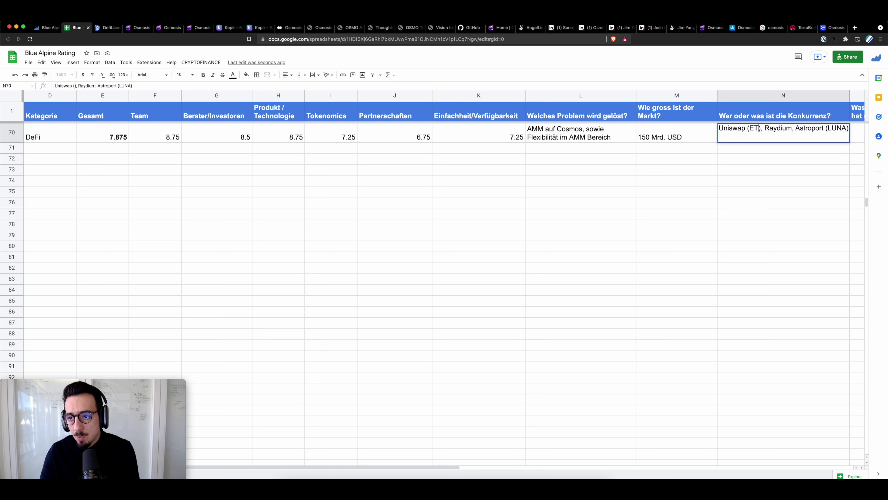
{"action": "type", "text": " Raydium (SOL)"}
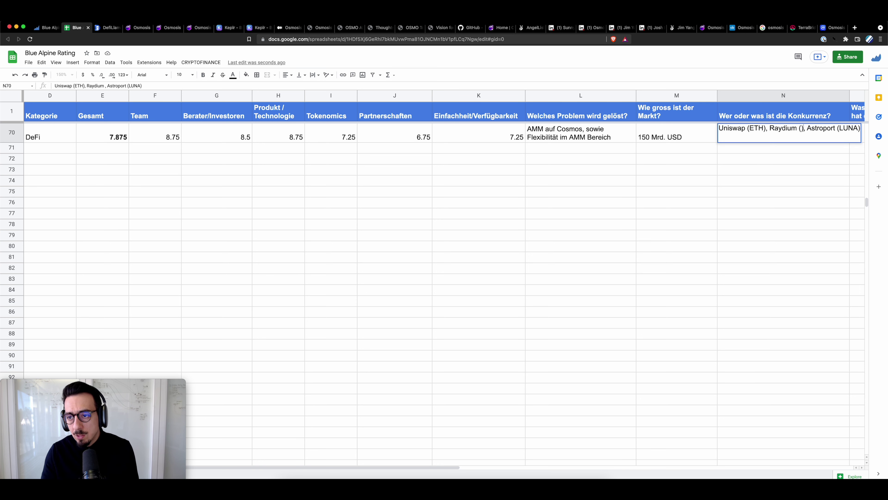
{"action": "key", "text": "Return"}
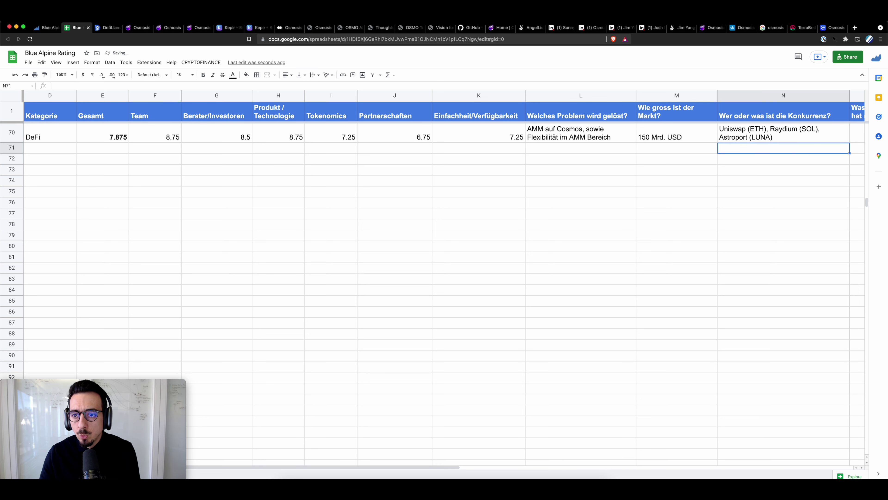
- Enter "Airdrops, Staking Rewards" as the holder advantage for Osmosis in O70
{"action": "key", "text": "Up"}
{"action": "key", "text": "Right"}
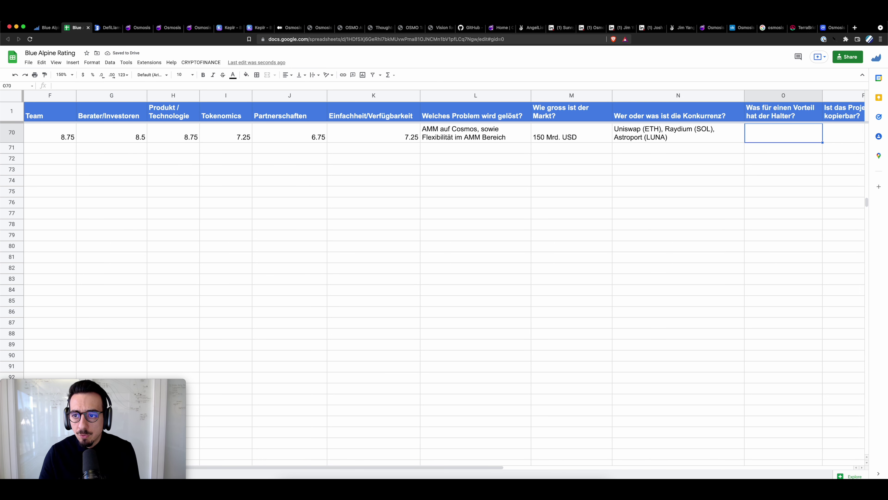
{"action": "type", "text": "Airdrops"}
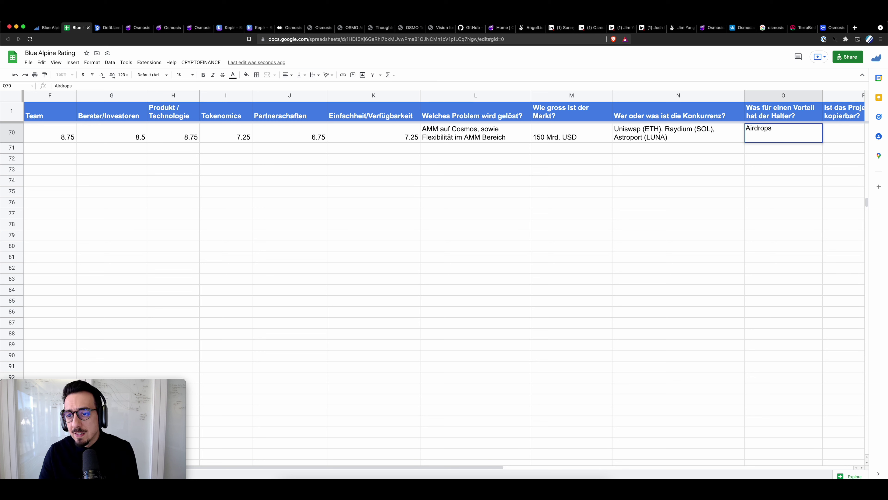
{"action": "type", "text": ", Staking Rewards"}
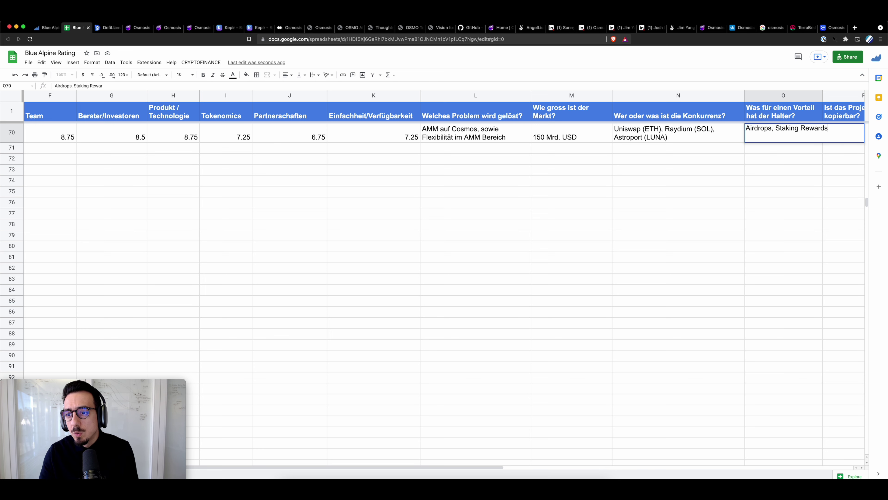
{"action": "key", "text": "Return"}
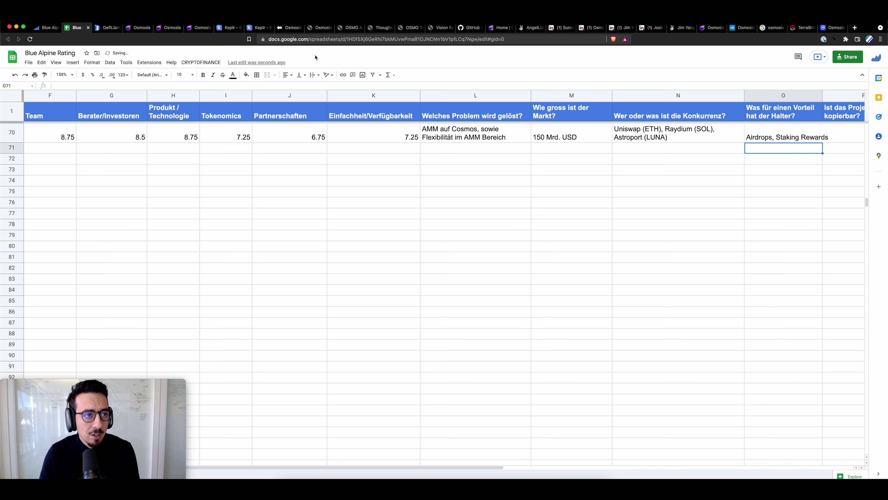
- Switch to the Osmosis app and look through its incentivized pools with their APR and liquidity
{"action": "left_click", "coordinate": [138, 27]}
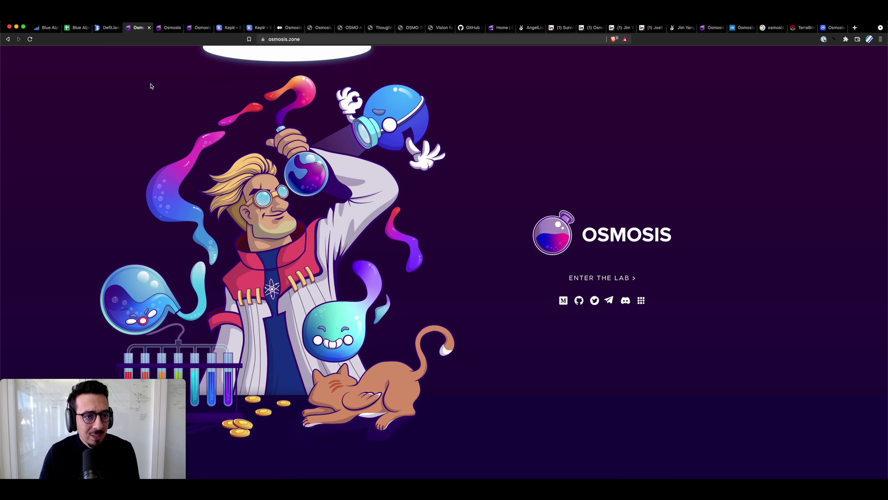
{"action": "left_click", "coordinate": [168, 28]}
{"action": "left_click", "coordinate": [33, 121]}
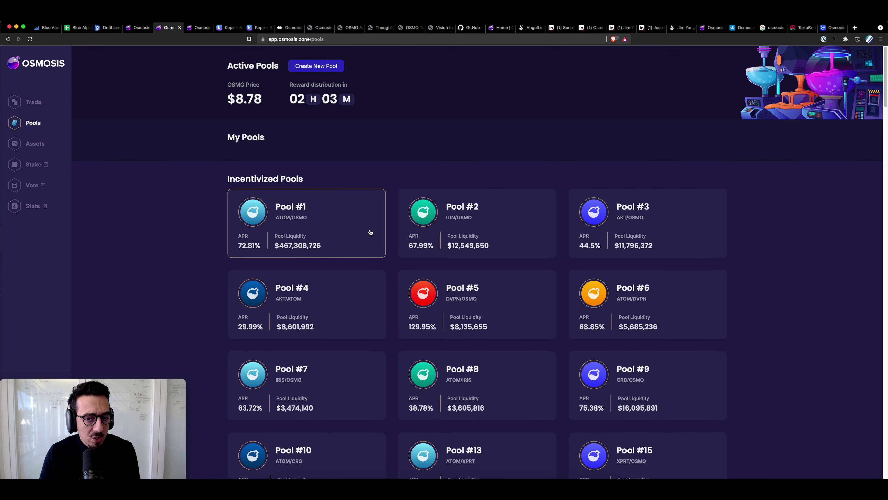
{"action": "scroll", "coordinate": [371, 232], "scroll_direction": "down", "scroll_amount": 20}
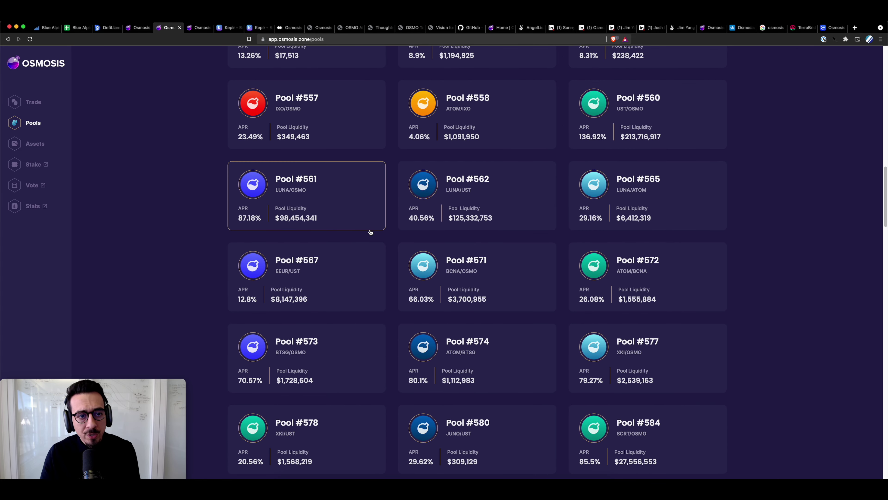
{"action": "scroll", "coordinate": [371, 232], "scroll_direction": "up", "scroll_amount": 20}
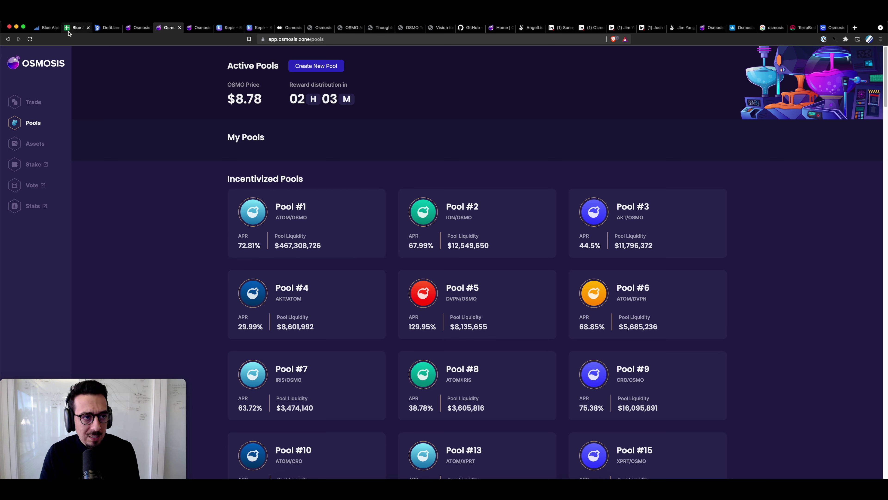
- Return to the rating sheet and wrap the text of the holder advantage in O70
{"action": "left_click", "coordinate": [75, 27]}
{"action": "left_click", "coordinate": [815, 135]}
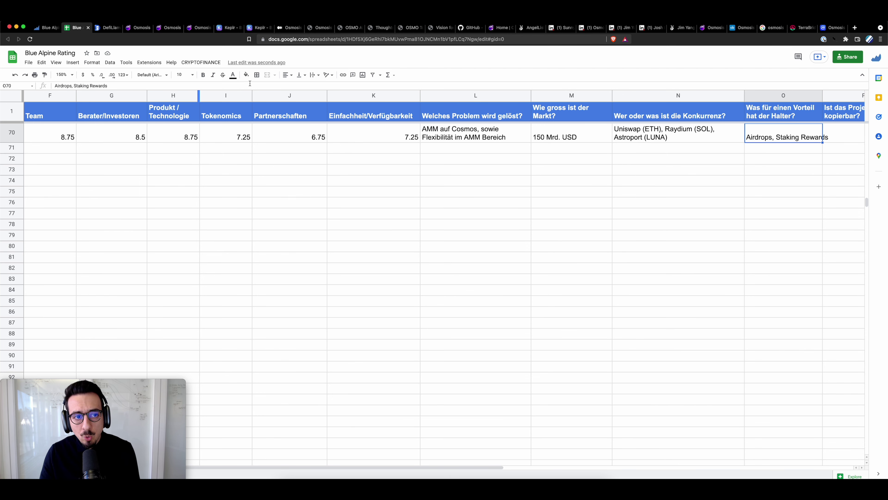
{"action": "left_click", "coordinate": [318, 75]}
{"action": "left_click", "coordinate": [322, 87]}
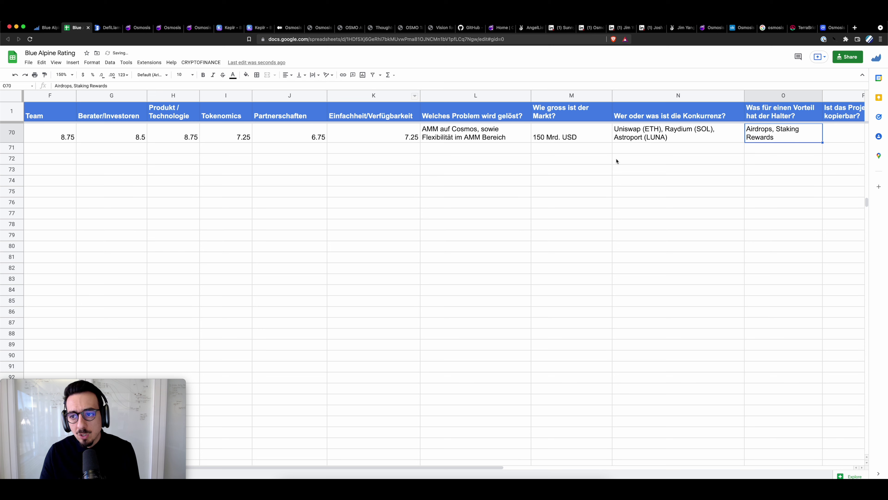
- Enter "nein" in P70 for whether the project is easy to copy
{"action": "left_click", "coordinate": [825, 139]}
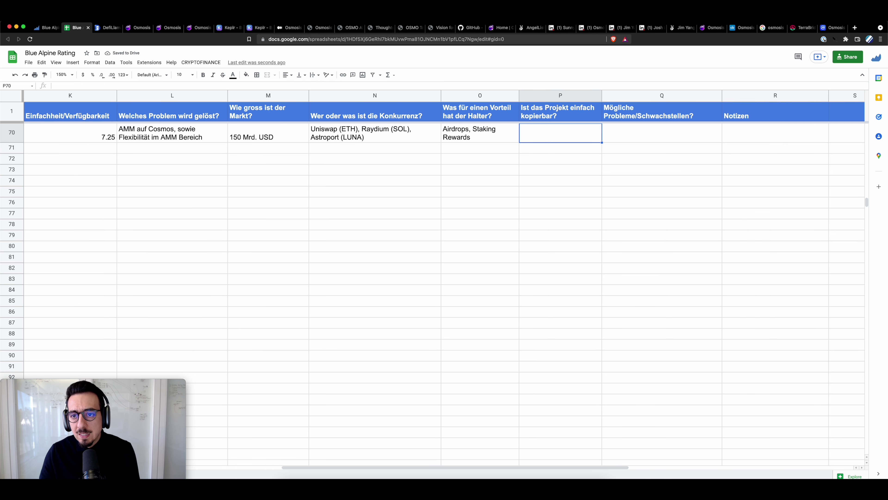
{"action": "type", "text": "nein"}
{"action": "key", "text": "Return"}
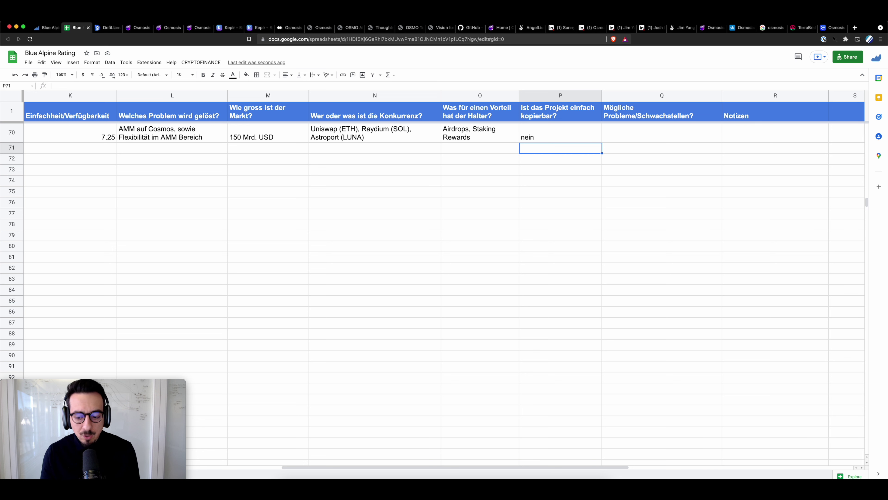
- Enter "IBC ist Schwachstelle und Potenzial -> Nur Tokens tauschbar im Cosmos Ökosystem" as Osmosis's possible weakness in Q70
{"action": "left_click", "coordinate": [662, 133]}
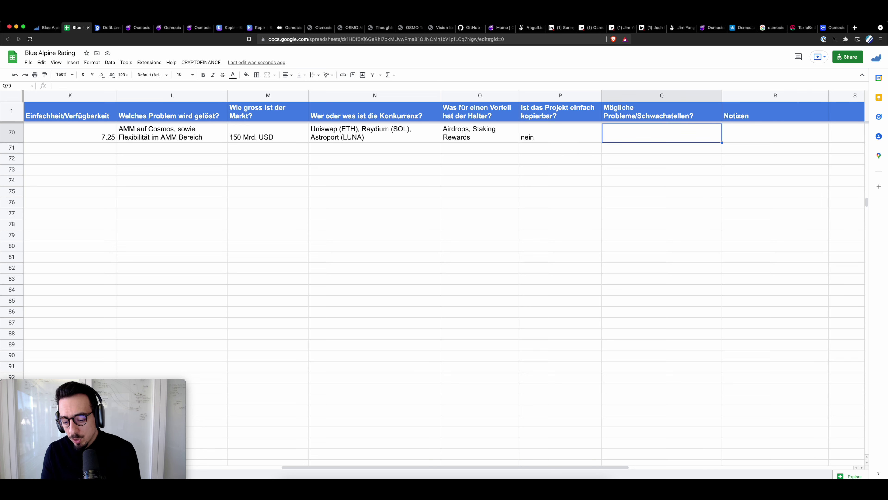
{"action": "key", "text": "Return"}
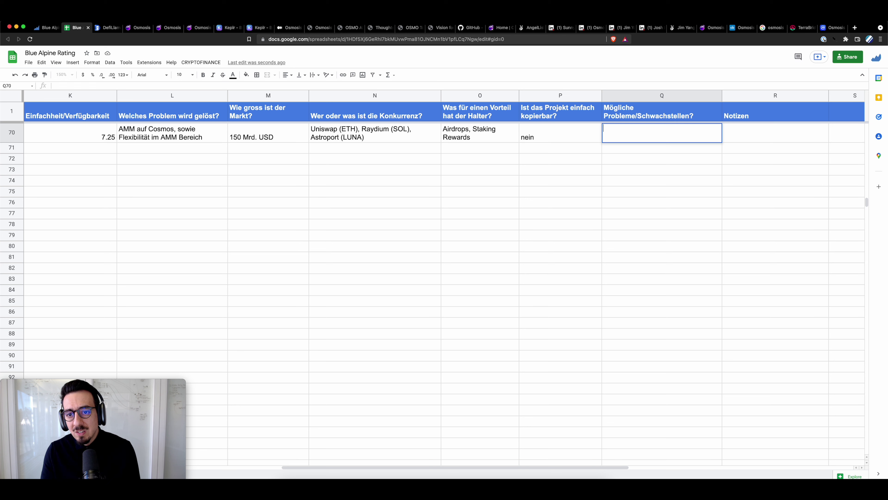
{"action": "type", "text": "IB"}
{"action": "key", "text": "BackSpace"}
{"action": "type", "text": "C ist "}
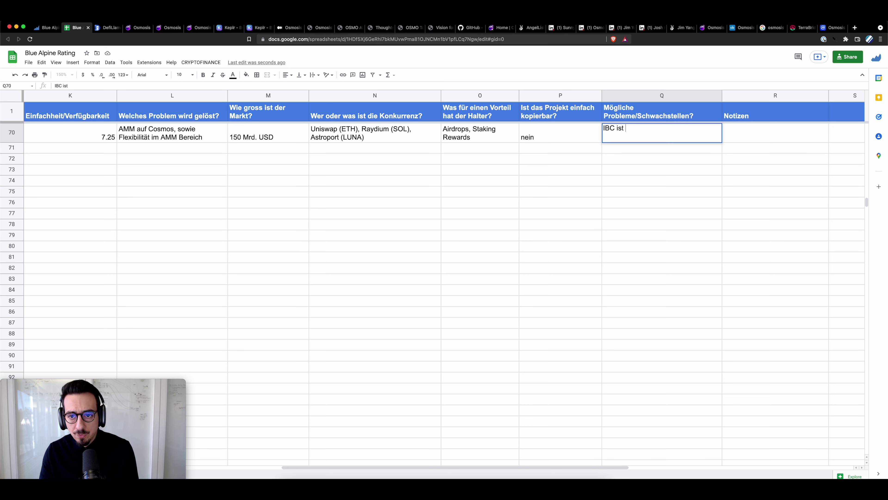
{"action": "type", "text": "Schwachstelle und o"}
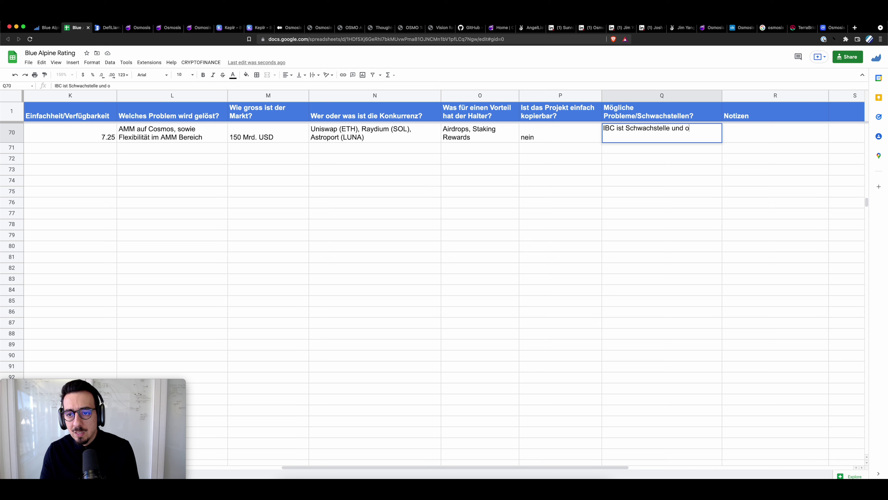
{"action": "key", "text": "BackSpace"}
{"action": "type", "text": "Potenzial"}
{"action": "type", "text": " -> Nur Tokens tauschbar im Cosmos O2kosystem"}
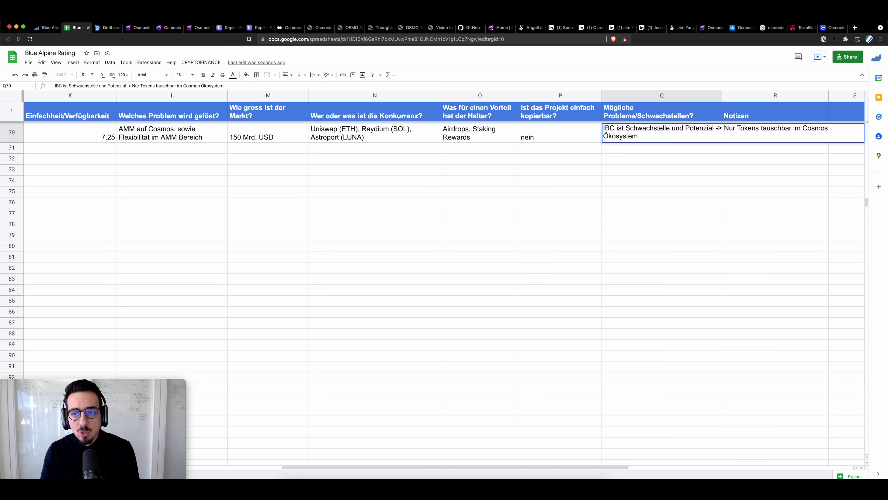
{"action": "key", "text": "Return"}
- Wrap the text of the weakness entry in Q70
{"action": "left_click", "coordinate": [656, 141]}
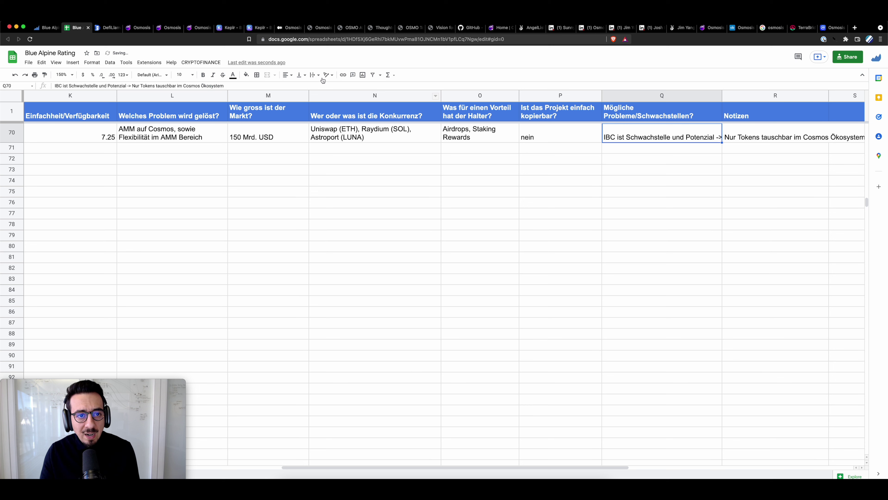
{"action": "left_click", "coordinate": [316, 75]}
{"action": "left_click", "coordinate": [322, 87]}
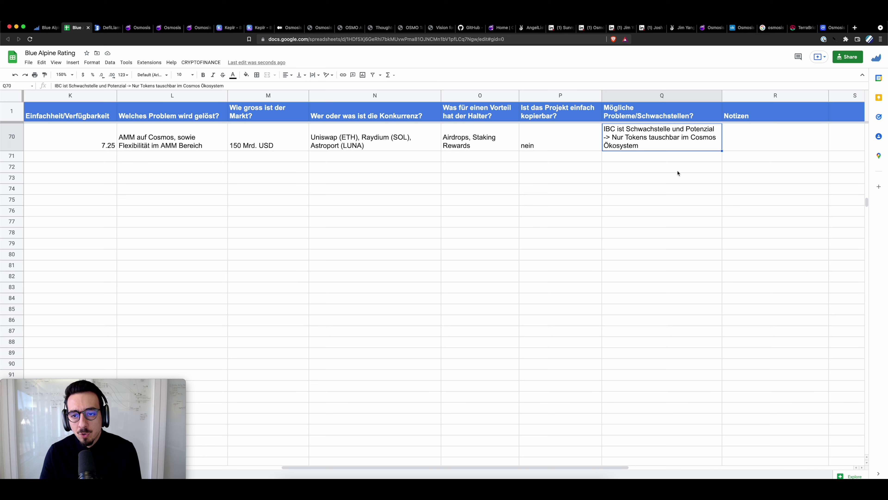
- Turn Q70 into a dashed list and add the line "- Tokenomics, Entwickler kriegen relativ viel Tokens"
{"action": "key", "text": "Return"}
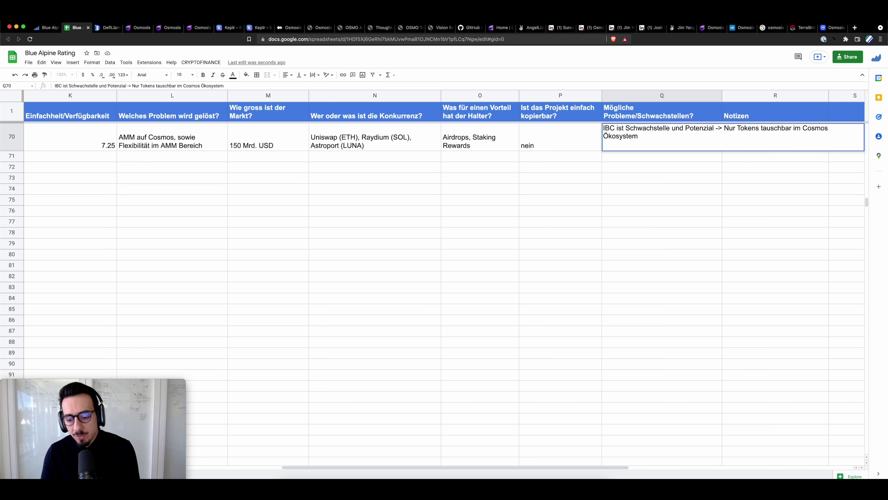
{"action": "type", "text": "- "}
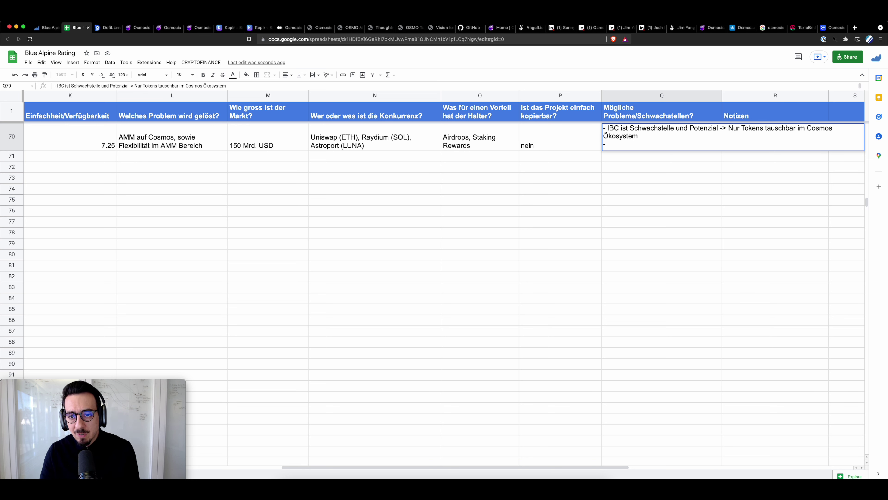
{"action": "type", "text": "Tokenomi"}
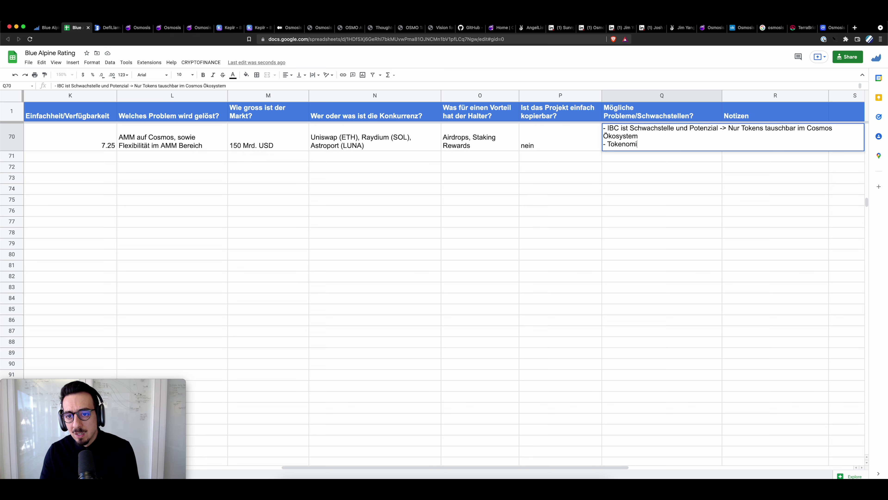
{"action": "type", "text": "cs, Entwickler kri"}
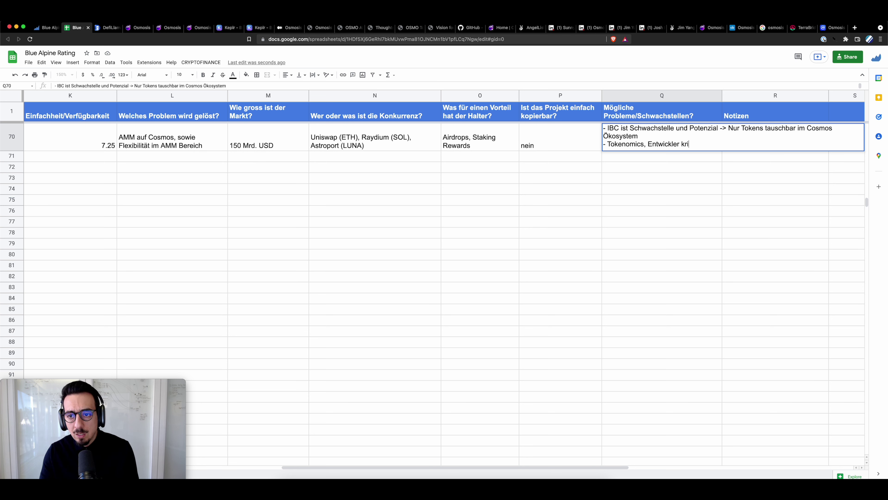
{"action": "type", "text": "egen relativ viel Tokens"}
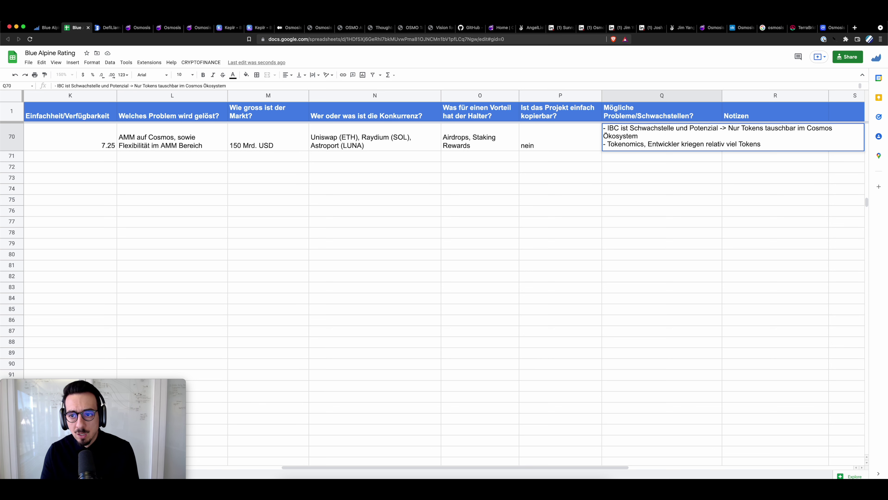
{"action": "key", "text": "Return"}
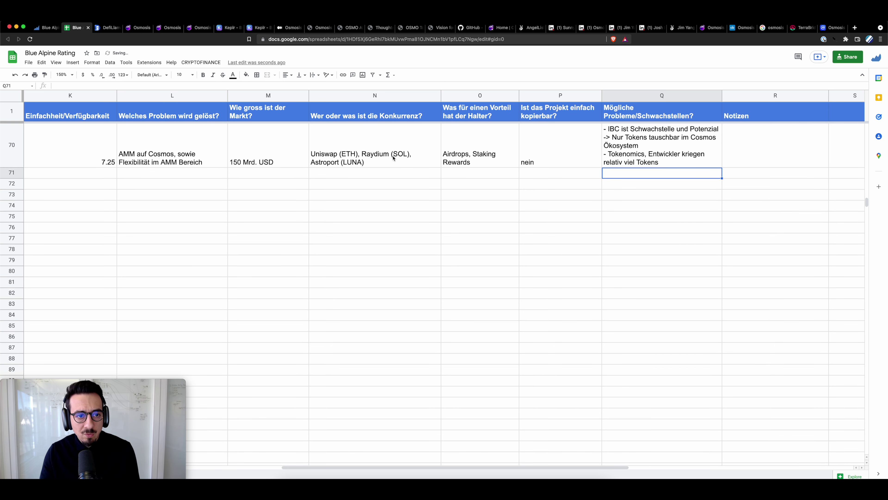
- Check the Osmosis scores along row 70 and add "(Partnerschaften)" after "Ökosystem" in Q70
{"action": "left_click", "coordinate": [93, 165]}
{"action": "key", "text": "Left"}
{"action": "key", "text": "Left"}
{"action": "key", "text": "Right"}
{"action": "key", "text": "Right"}
{"action": "key", "text": "Right"}
{"action": "key", "text": "Right"}
{"action": "key", "text": "Right"}
{"action": "key", "text": "Right"}
{"action": "key", "text": "Right"}
{"action": "key", "text": "Right"}
{"action": "key", "text": "Return"}
{"action": "left_click", "coordinate": [780, 144]}
{"action": "type", "text": "()"}
{"action": "key", "text": "Left"}
{"action": "type", "text": "Partnerschaften"}
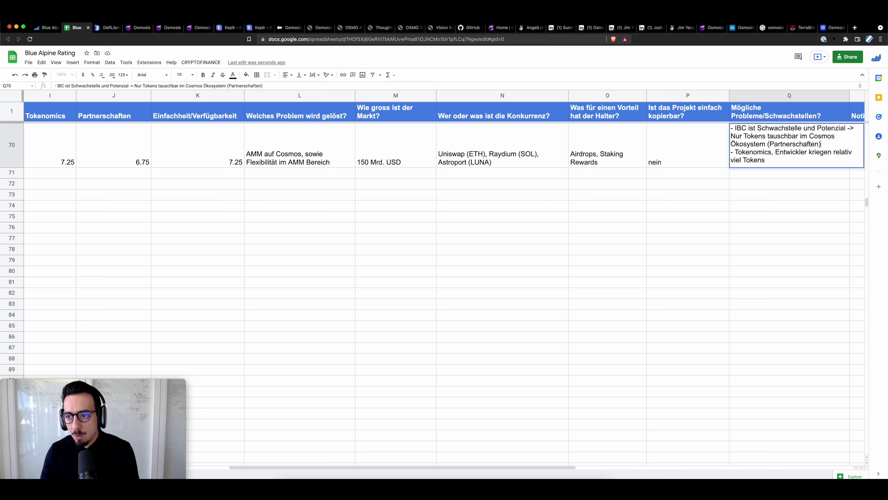
- Add a line to Q70 reading "- Partnerschaften fehlen noch, da Cosmos Ökosystem erst noch im Aufbau"
{"action": "key", "text": "alt+Return"}
{"action": "type", "text": "- Partnerschaften"}
{"action": "type", "text": " fehlen noch"}
{"action": "type", "text": ", da Cosmos Ökost"}
{"action": "type", "text": "ystem erst noc"}
{"action": "type", "text": "h im Aufbau"}
{"action": "scroll", "coordinate": [433, 221], "scroll_direction": "left", "scroll_amount": 15}
{"action": "left_click", "coordinate": [433, 221]}
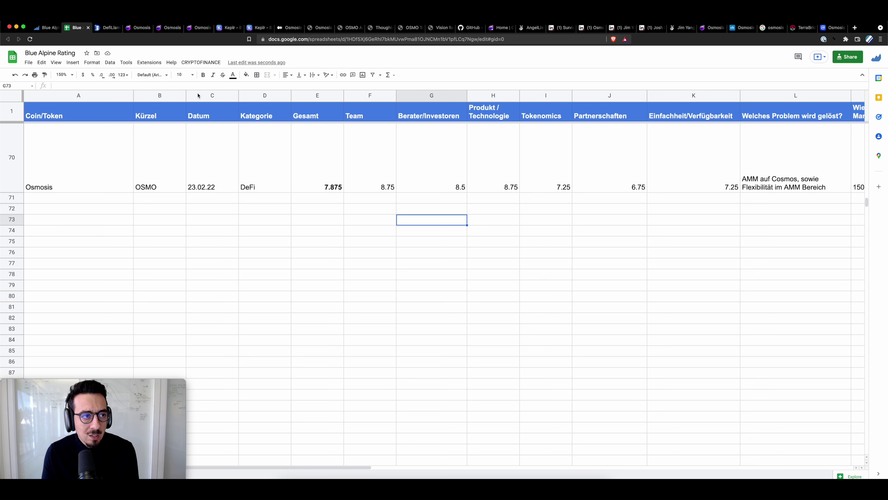
- View the Mitgliedschaft page on the Blue Alpine Research website and return to the rating sheet
{"action": "left_click", "coordinate": [46, 27]}
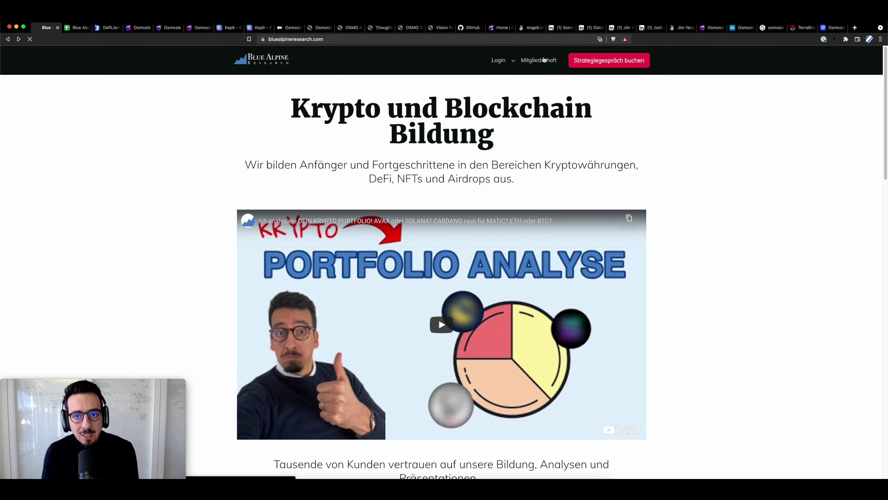
{"action": "left_click", "coordinate": [544, 60]}
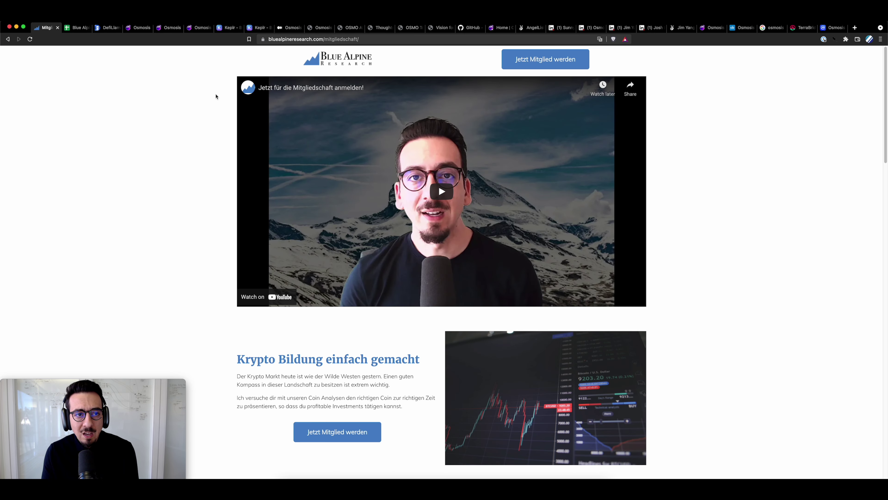
{"action": "left_click", "coordinate": [76, 28]}
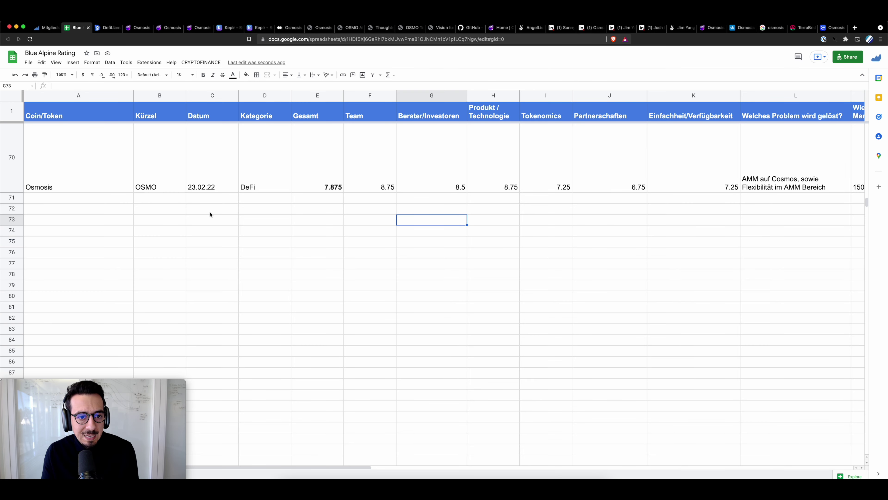
{"action": "left_click", "coordinate": [416, 202]}
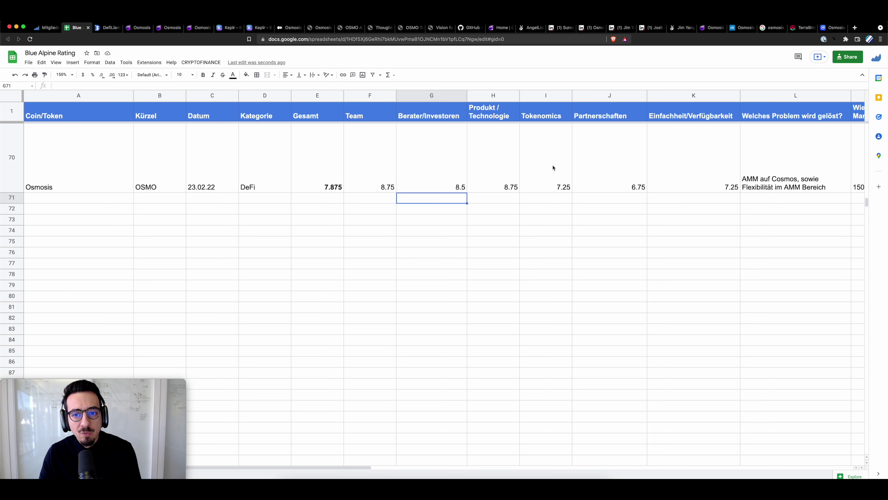
{"action": "left_click_drag", "start_coordinate": [553, 168], "coordinate": [640, 159]}
{"action": "left_click", "coordinate": [660, 155]}
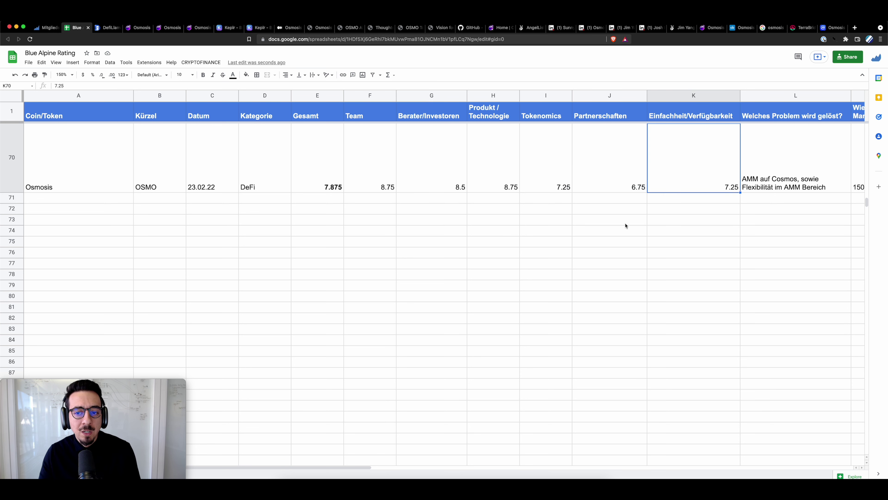